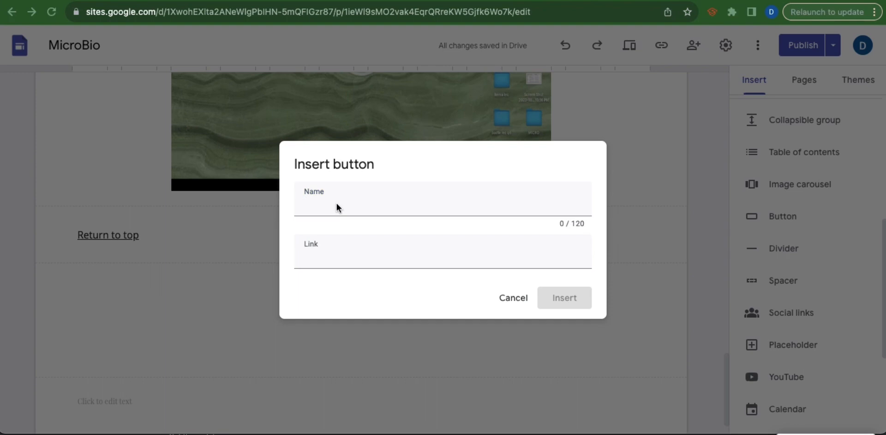
Step: Insert a button named "New arrival!!!" linked to Page: 1 and widen it
{"action": "left_click", "coordinate": [320, 203]}
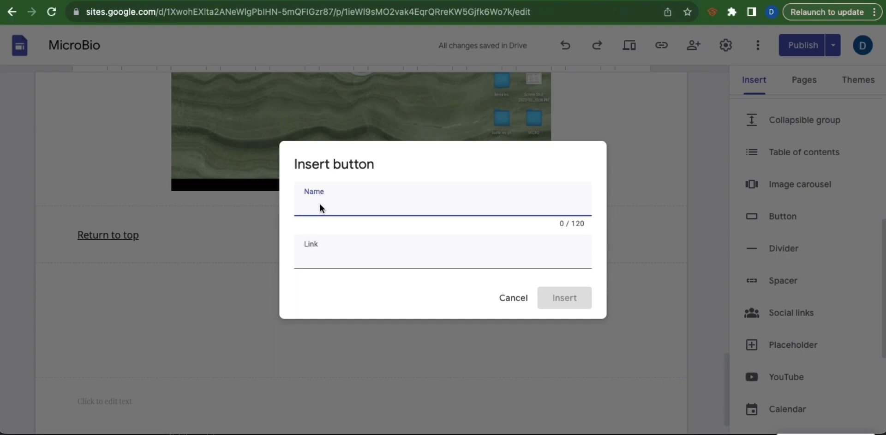
{"action": "left_click", "coordinate": [329, 255]}
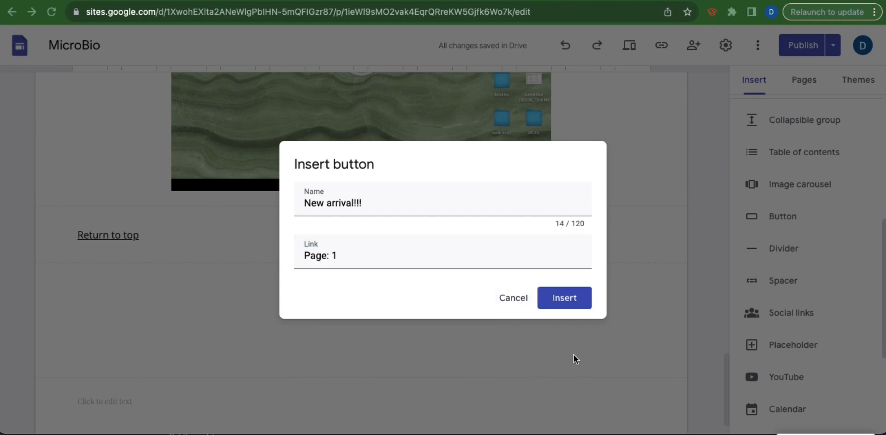
{"action": "left_click", "coordinate": [539, 297]}
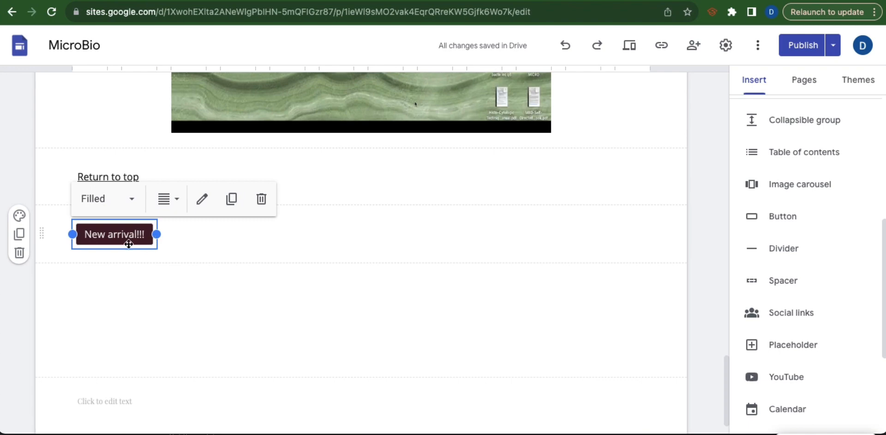
{"action": "left_click_drag", "start_coordinate": [158, 236], "coordinate": [342, 267]}
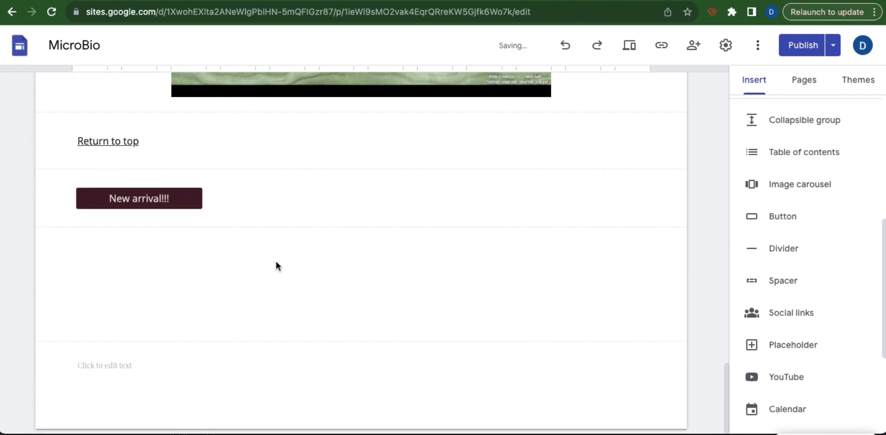
{"action": "left_click", "coordinate": [194, 257]}
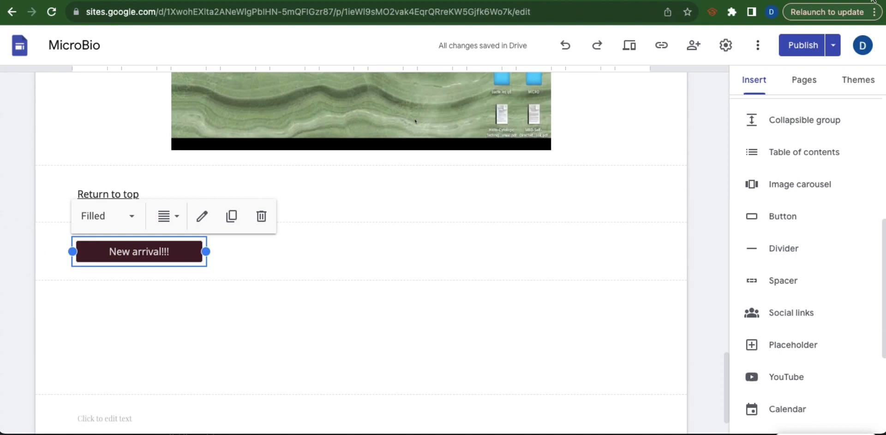
Step: Switch the Diplomat theme to its green color and apply section color Style 3 to the New arrival!!! button's section
{"action": "left_click", "coordinate": [859, 83]}
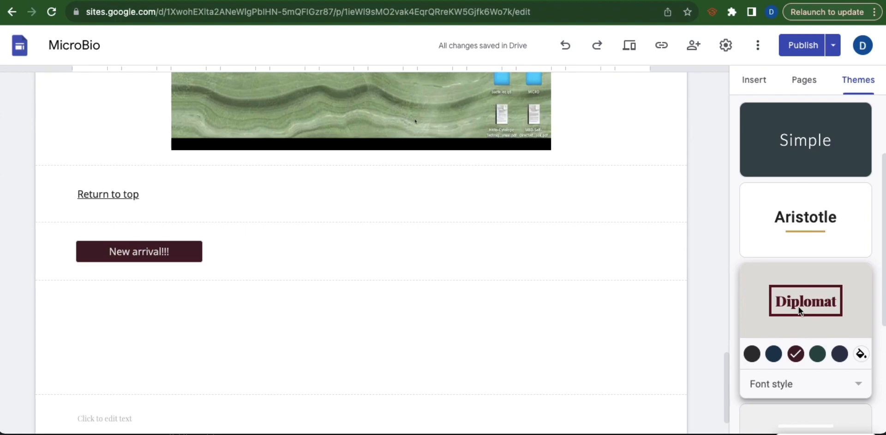
{"action": "left_click", "coordinate": [817, 353]}
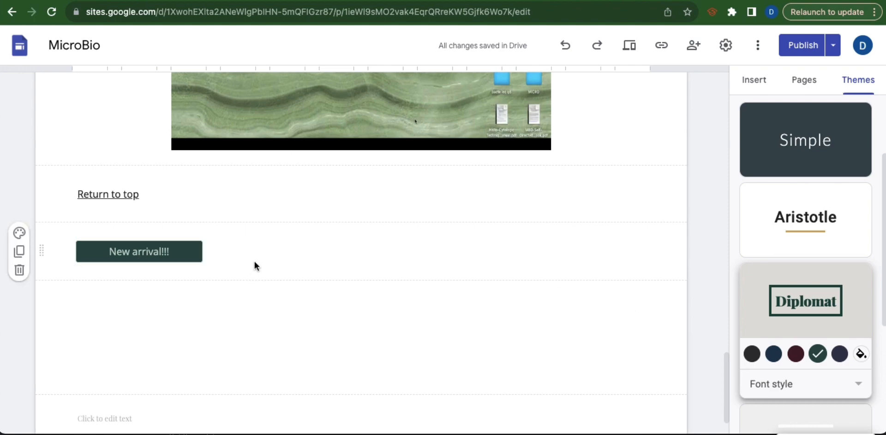
{"action": "left_click", "coordinate": [20, 233]}
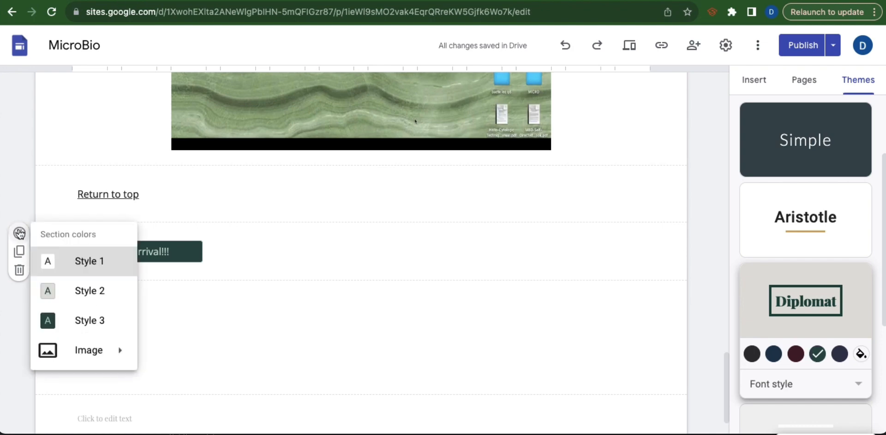
{"action": "mouse_move", "coordinate": [91, 364]}
{"action": "left_click", "coordinate": [75, 319]}
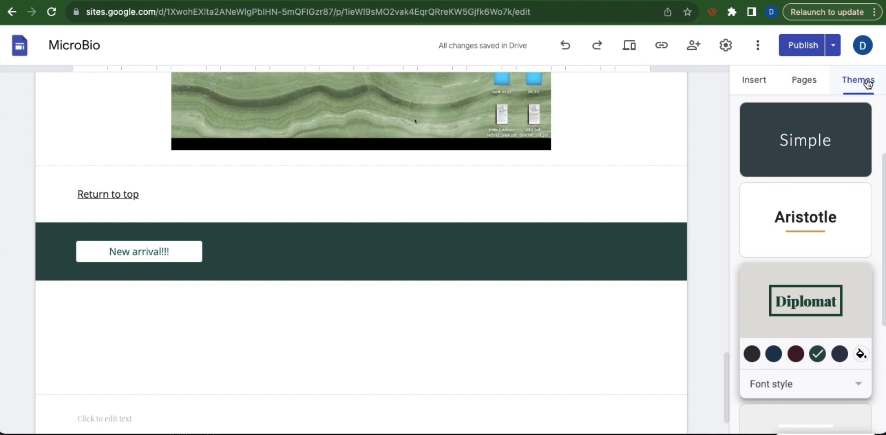
Step: Start a custom theme named "New theme" and choose the orange, dark teal and beige preset color set
{"action": "scroll", "coordinate": [829, 174], "scroll_direction": "up", "scroll_amount": 3}
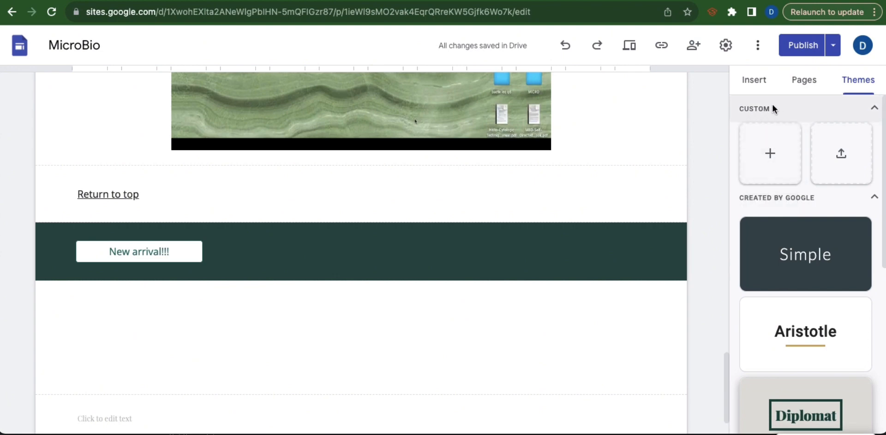
{"action": "left_click", "coordinate": [771, 156]}
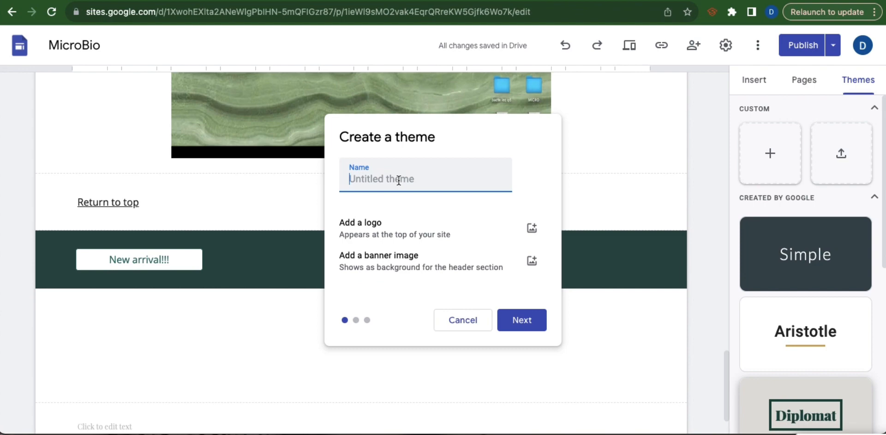
{"action": "type", "text": "New t"}
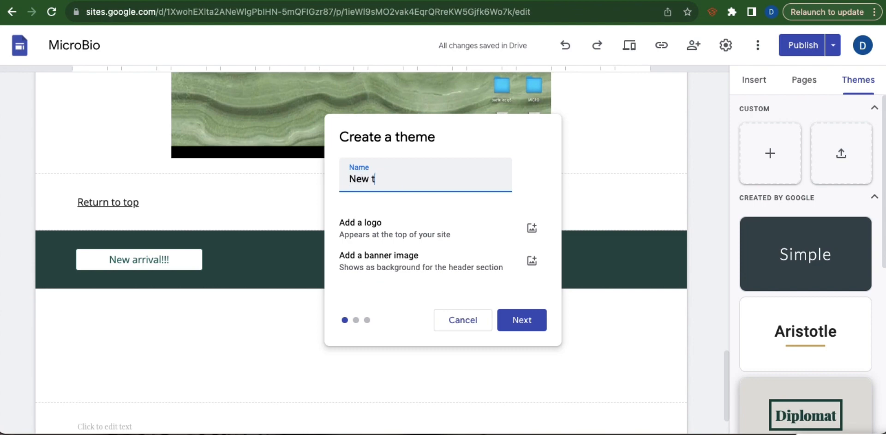
{"action": "type", "text": "heme"}
{"action": "left_click", "coordinate": [522, 325]}
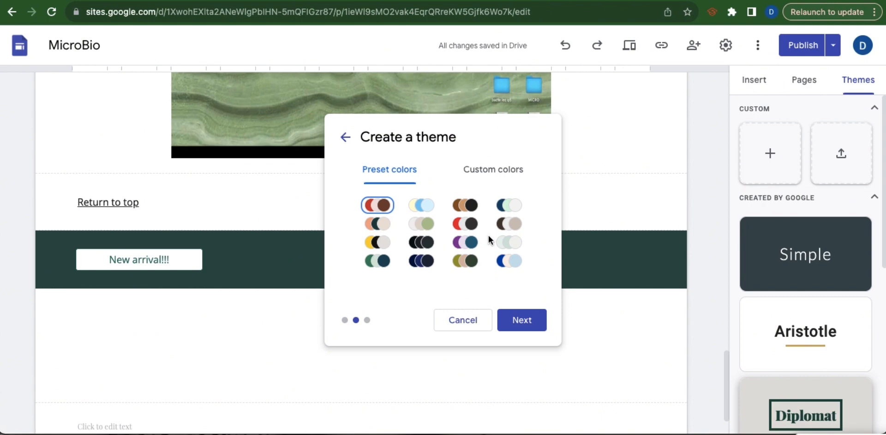
{"action": "left_click", "coordinate": [493, 182]}
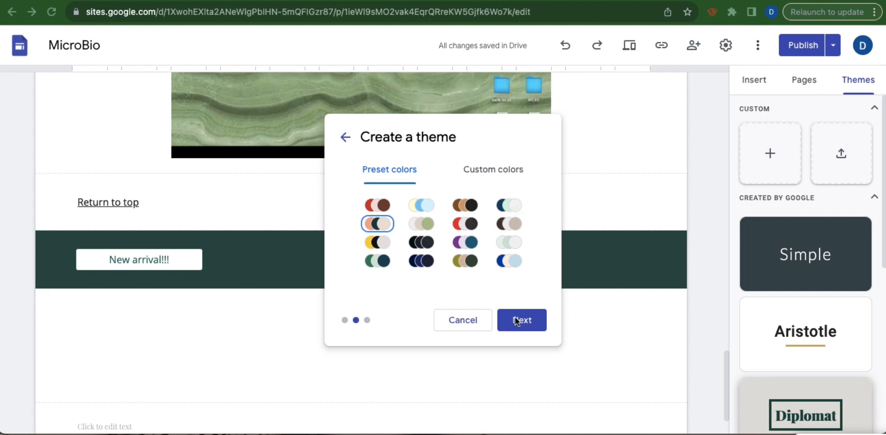
{"action": "left_click", "coordinate": [510, 330]}
{"action": "left_click", "coordinate": [510, 330]}
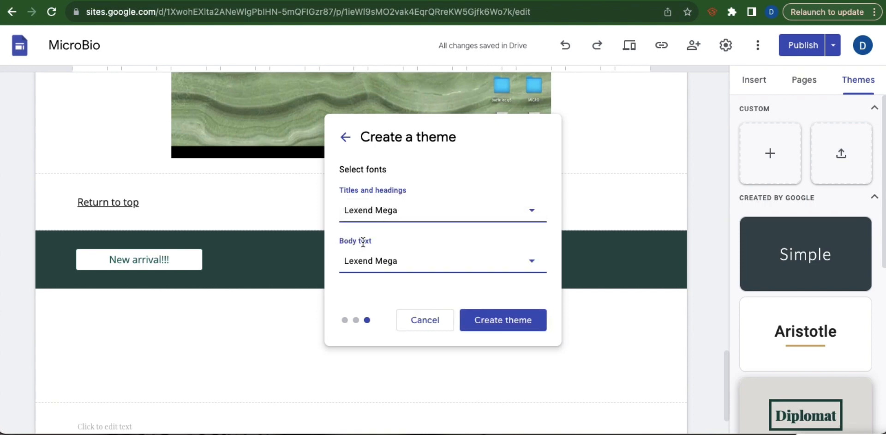
Step: Review the heading fonts, keep Lexend Mega for headings and body text, and create the theme
{"action": "left_click", "coordinate": [535, 211]}
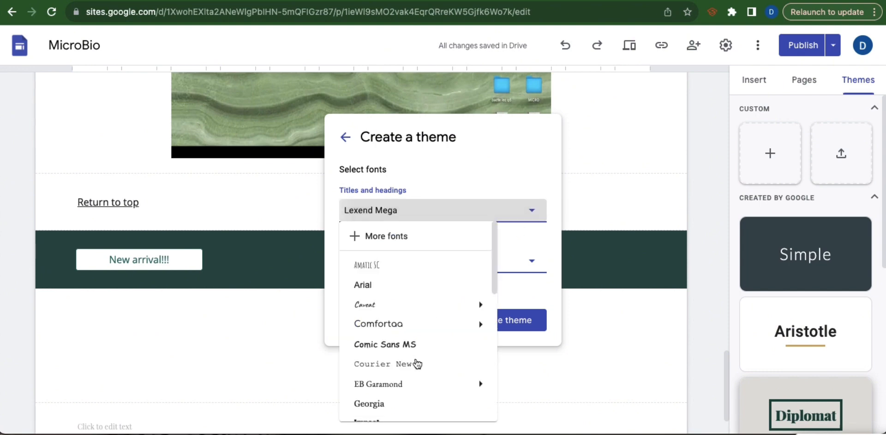
{"action": "scroll", "coordinate": [418, 365], "scroll_direction": "down", "scroll_amount": 3}
{"action": "scroll", "coordinate": [414, 361], "scroll_direction": "down", "scroll_amount": 5}
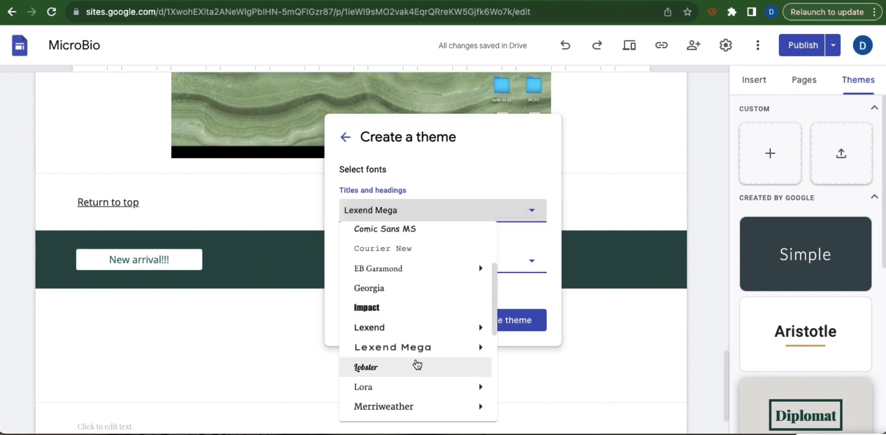
{"action": "left_click", "coordinate": [518, 154]}
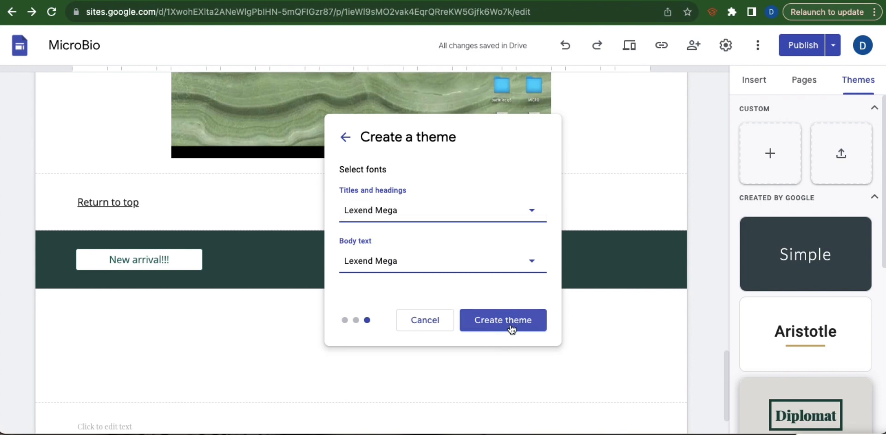
{"action": "left_click", "coordinate": [519, 323]}
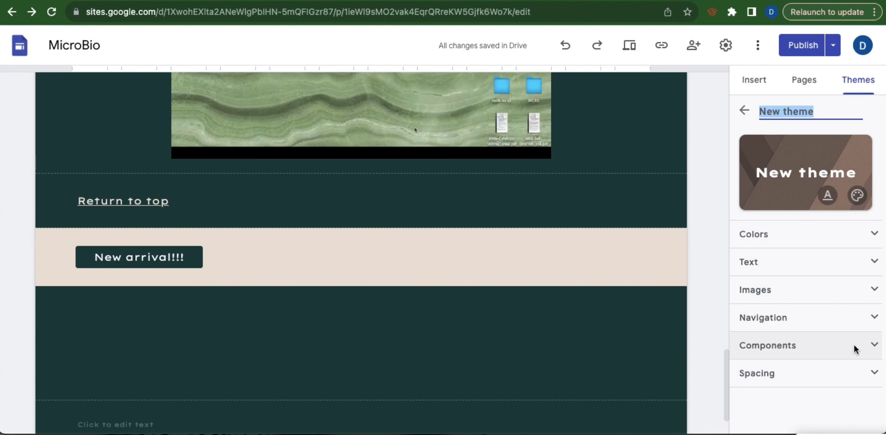
Step: Set the theme's Style 1 component colors to blue for filled, mauve for outlined and yellow for text buttons
{"action": "left_click", "coordinate": [872, 345]}
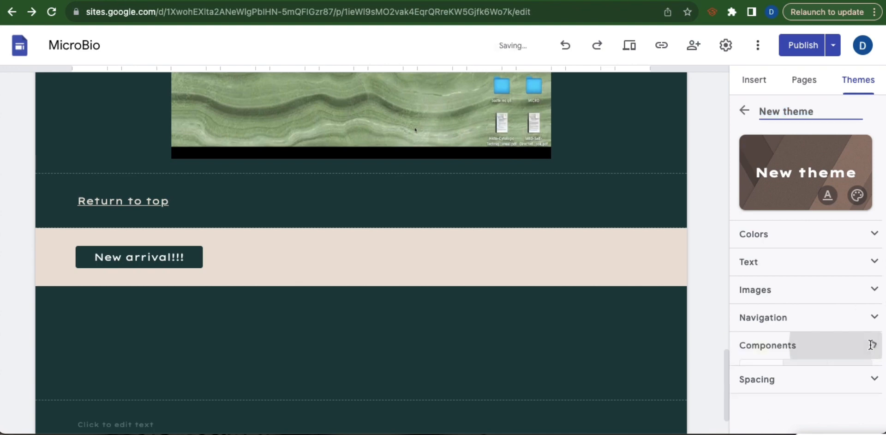
{"action": "scroll", "coordinate": [871, 349], "scroll_direction": "down", "scroll_amount": 2}
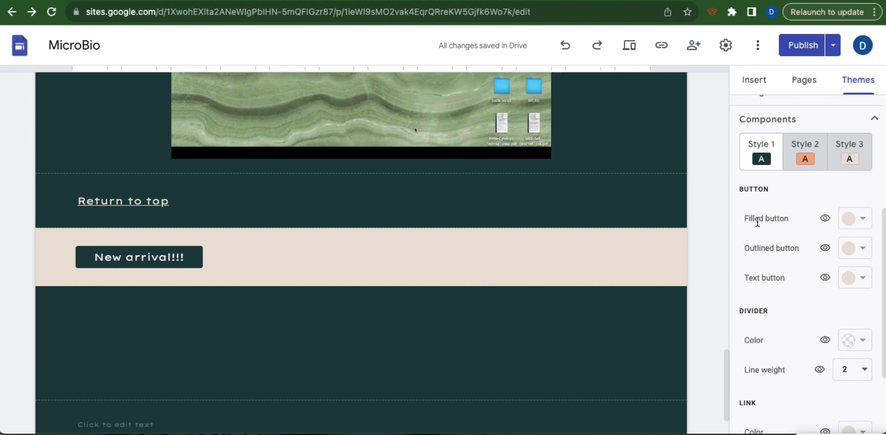
{"action": "left_click", "coordinate": [864, 219]}
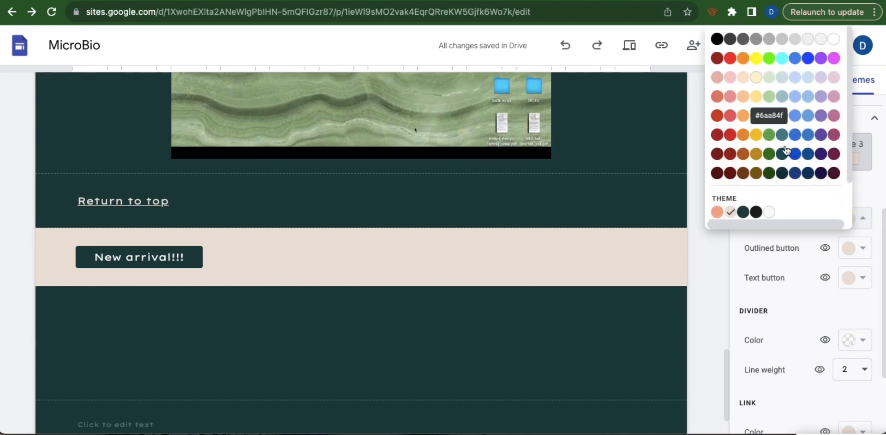
{"action": "left_click", "coordinate": [810, 118]}
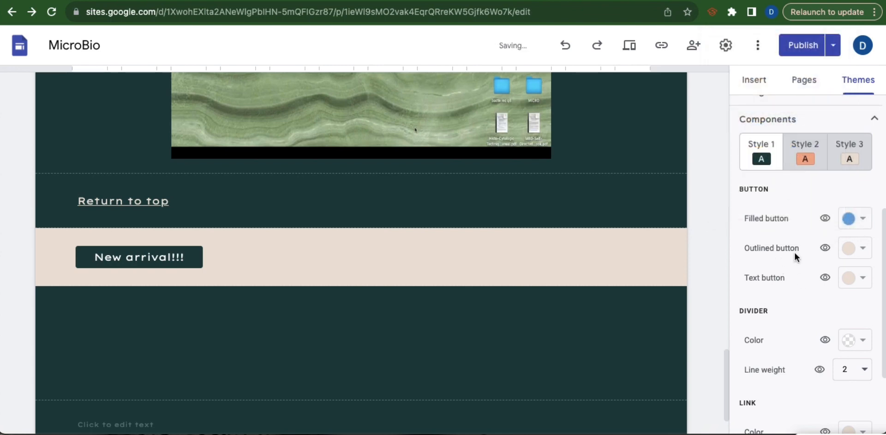
{"action": "left_click", "coordinate": [861, 249]}
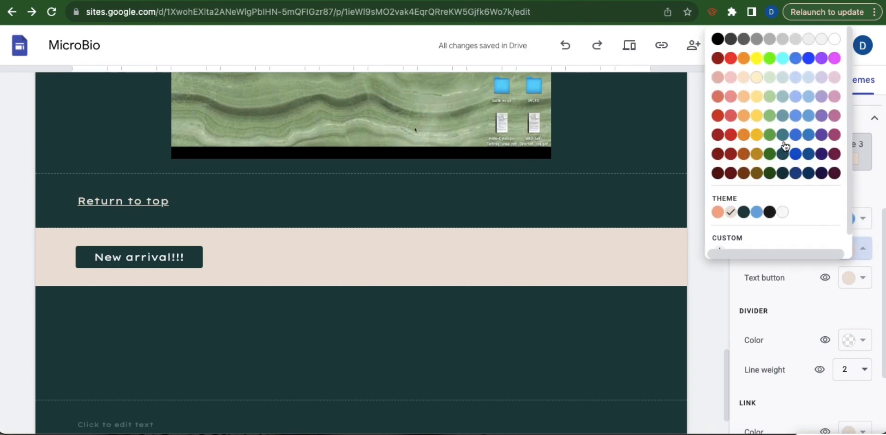
{"action": "left_click", "coordinate": [834, 116]}
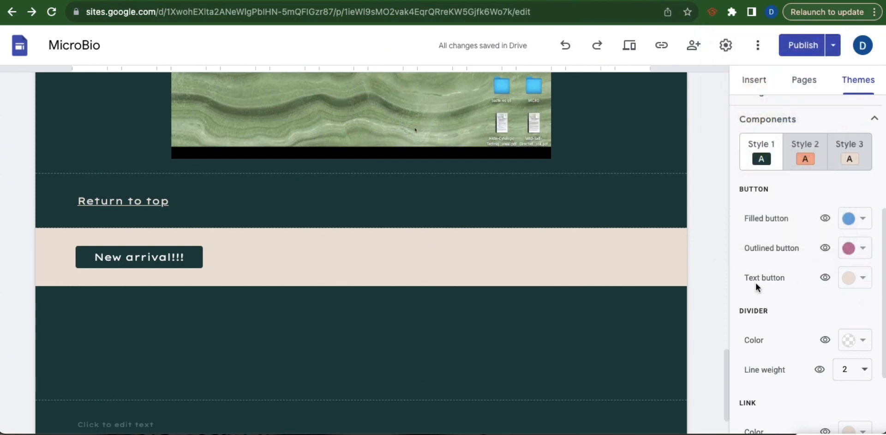
{"action": "left_click", "coordinate": [852, 278]}
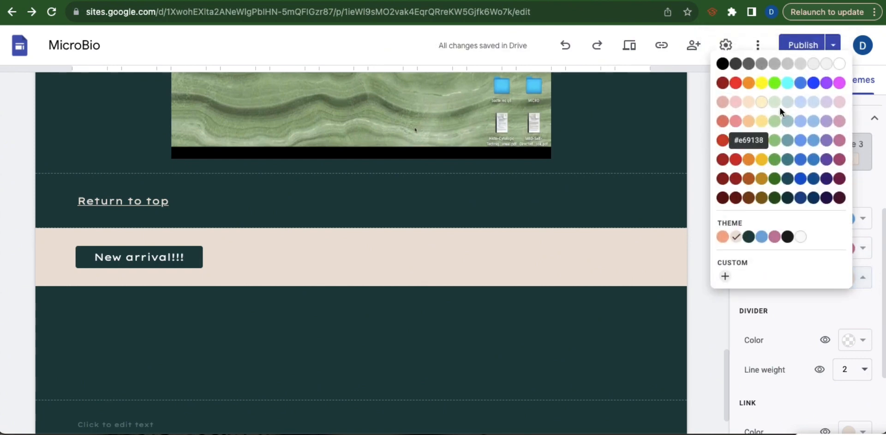
{"action": "left_click", "coordinate": [768, 162]}
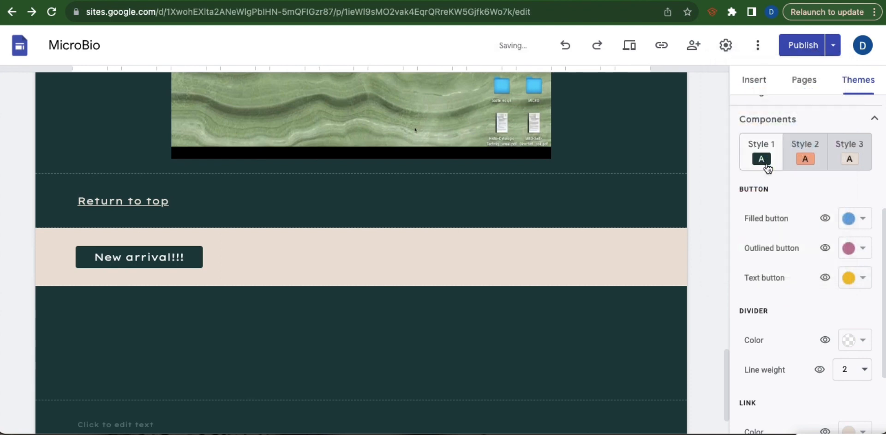
Step: Give the New arrival!!! button the Outlined style and its section the Style 1 color
{"action": "left_click", "coordinate": [172, 261]}
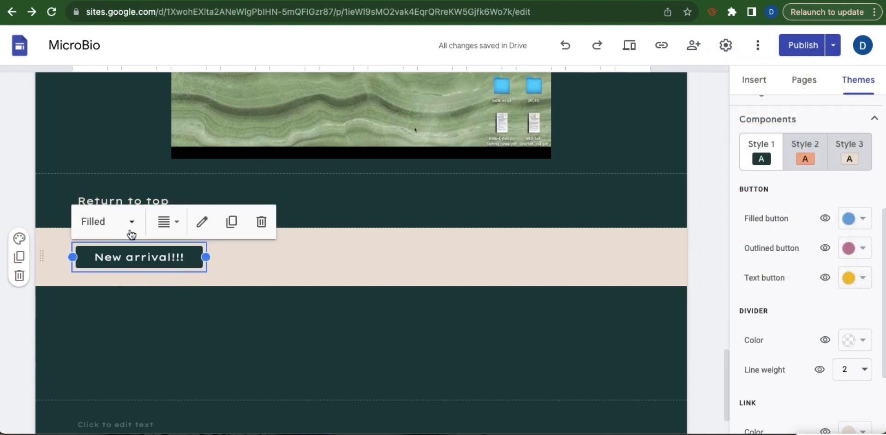
{"action": "left_click", "coordinate": [133, 224]}
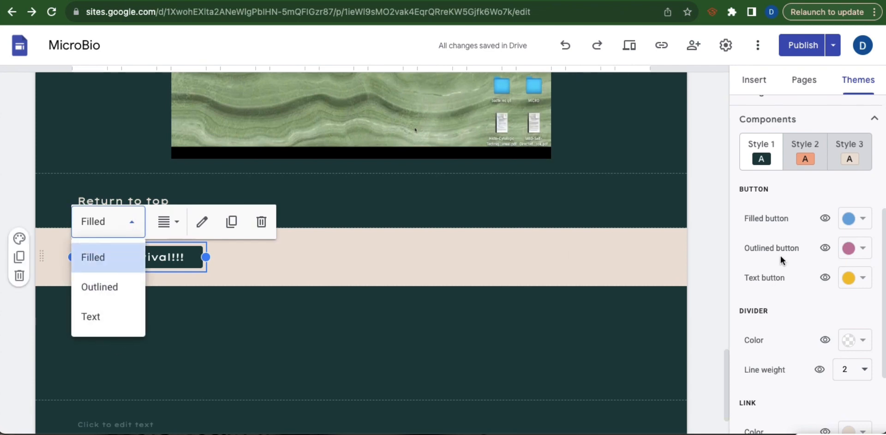
{"action": "left_click", "coordinate": [308, 252]}
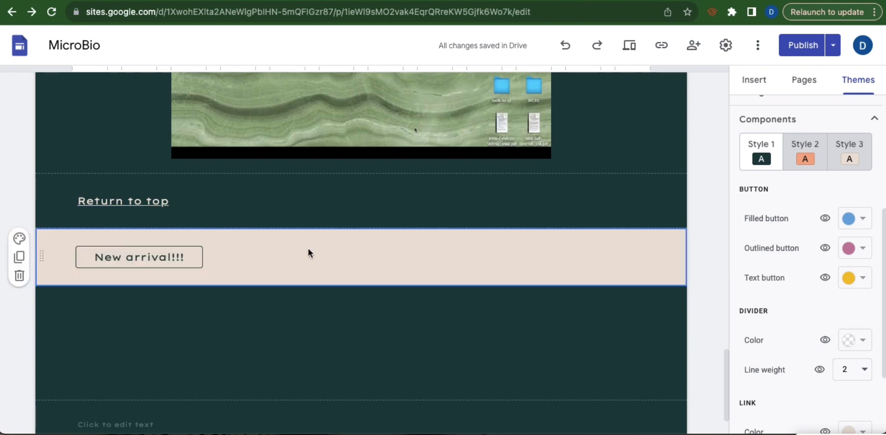
{"action": "left_click", "coordinate": [19, 238]}
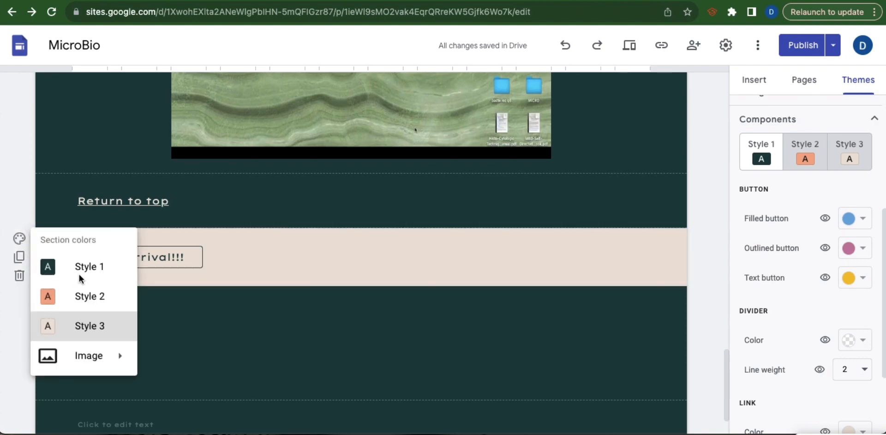
{"action": "left_click", "coordinate": [81, 267]}
Step: Change the New arrival!!! button to the Filled style and try the Text style on it
{"action": "left_click", "coordinate": [177, 250]}
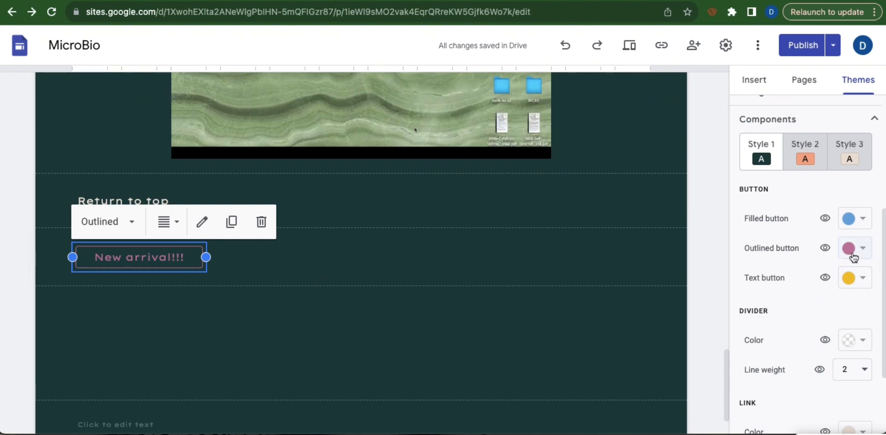
{"action": "left_click", "coordinate": [132, 221]}
{"action": "left_click", "coordinate": [96, 257]}
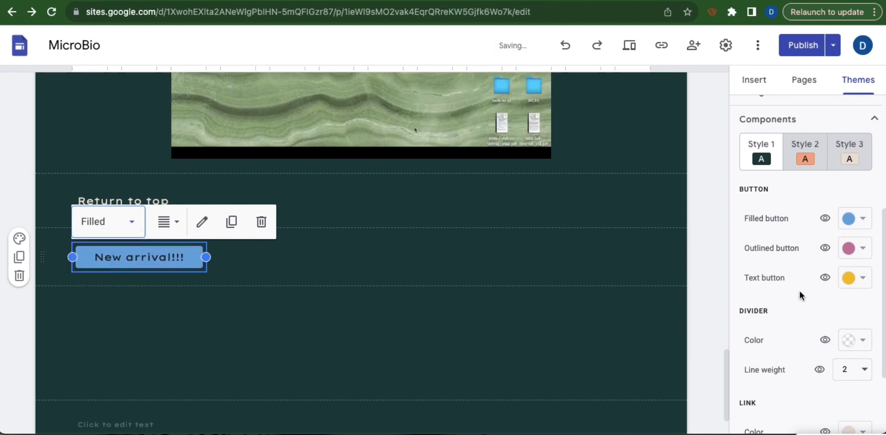
{"action": "left_click", "coordinate": [121, 226]}
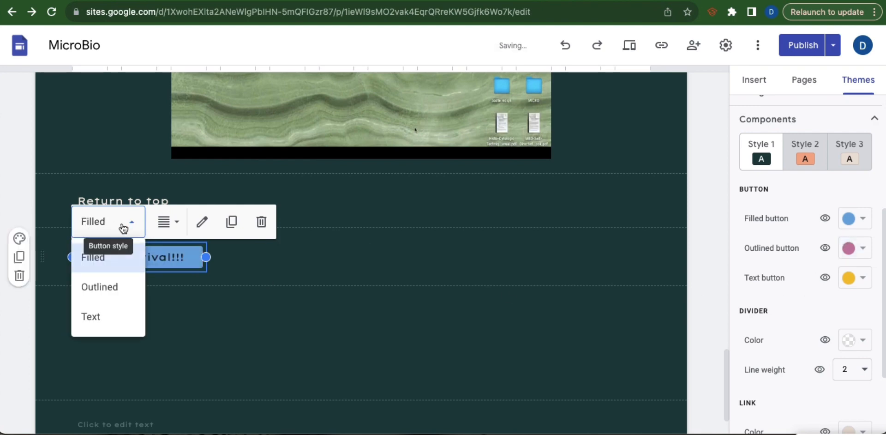
{"action": "left_click", "coordinate": [99, 322]}
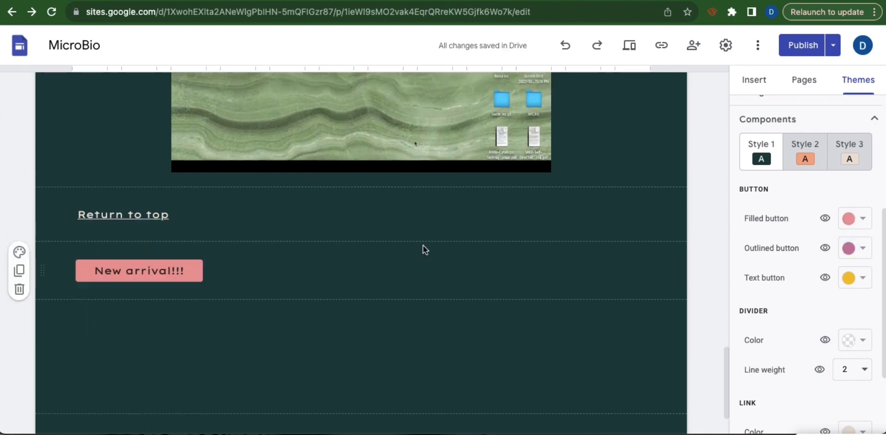
Step: Check the button component colors of the theme's Style 2 and Style 3
{"action": "left_click", "coordinate": [806, 156]}
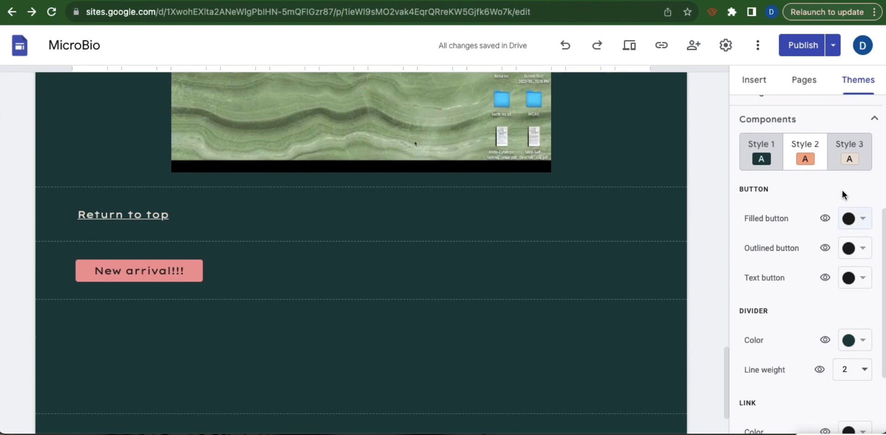
{"action": "left_click", "coordinate": [853, 158]}
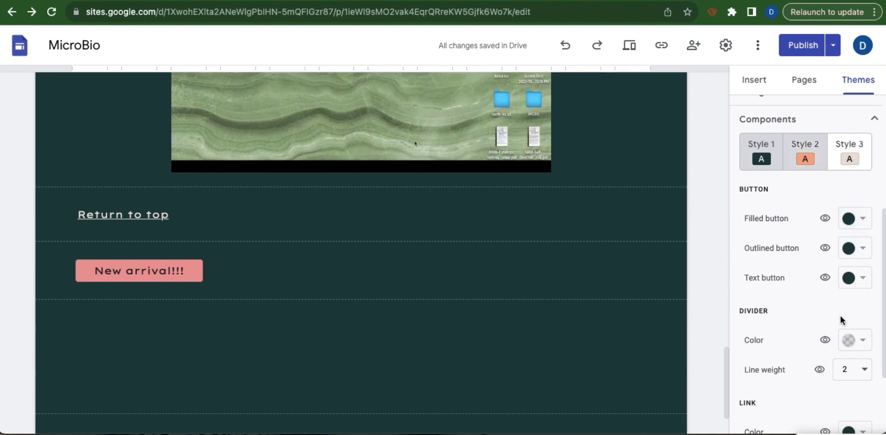
{"action": "scroll", "coordinate": [847, 275], "scroll_direction": "up", "scroll_amount": 1}
{"action": "scroll", "coordinate": [704, 208], "scroll_direction": "up", "scroll_amount": 1}
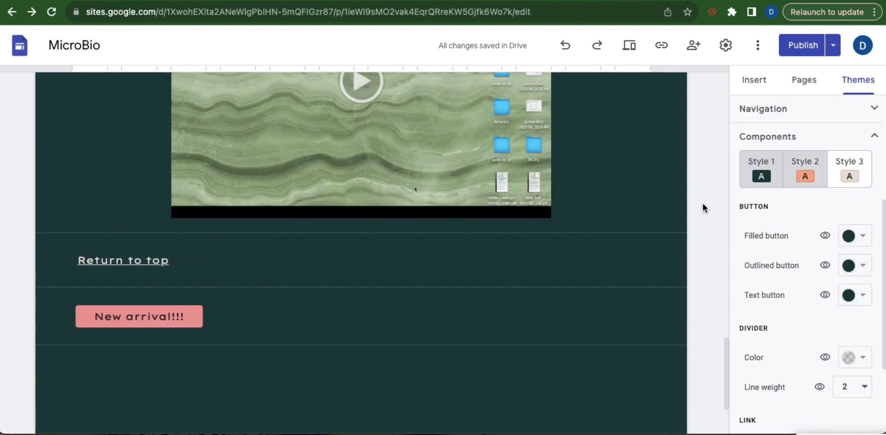